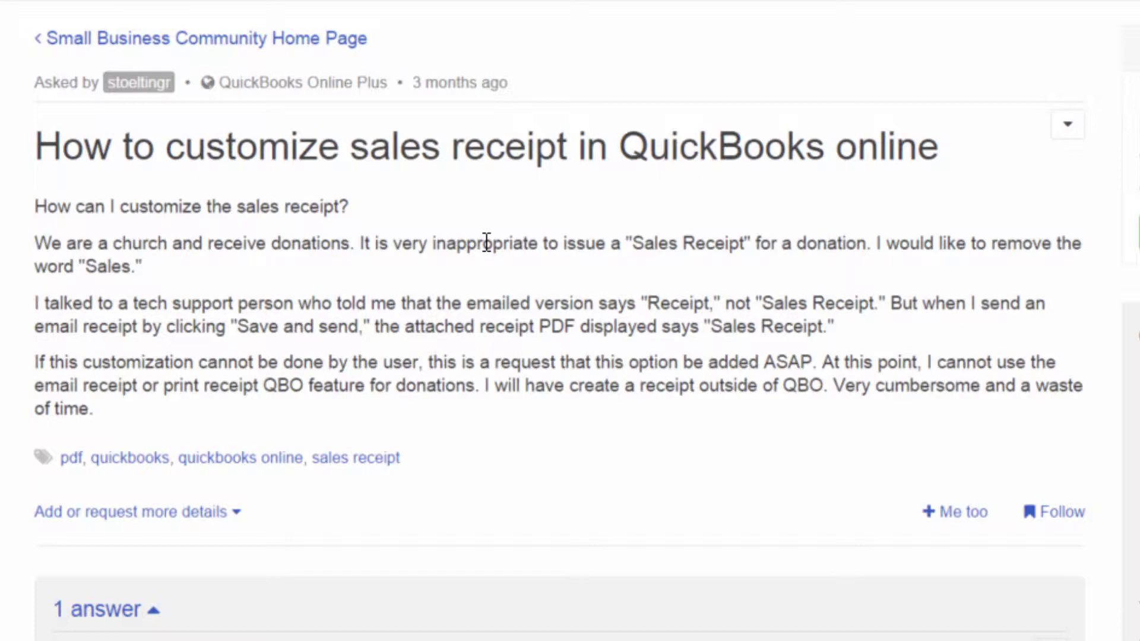
# Scroll through the community answer to read the instructions
pyautogui.scroll(-5, 478, 250)
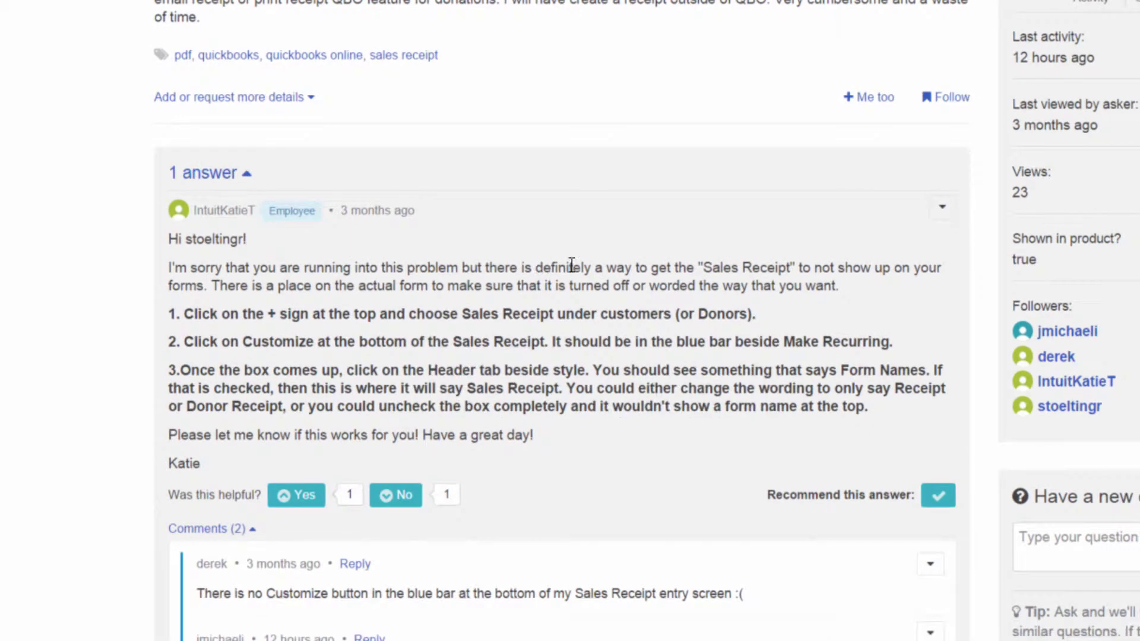
pyautogui.scroll(-1, 571, 264)
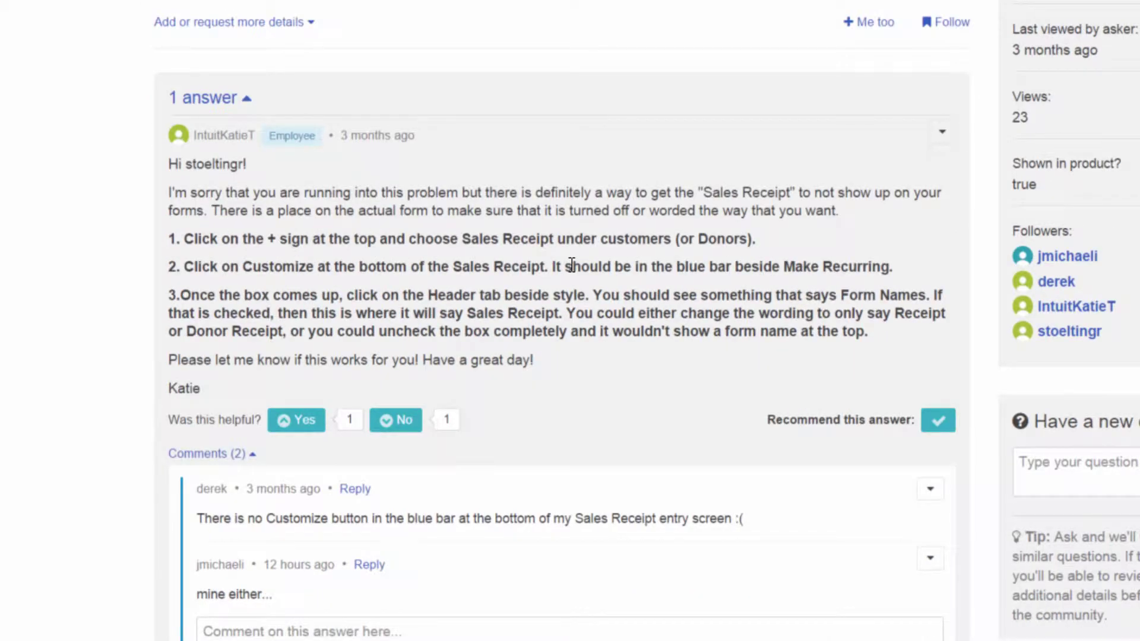
pyautogui.scroll(-1, 571, 265)
pyautogui.scroll(4, 571, 260)
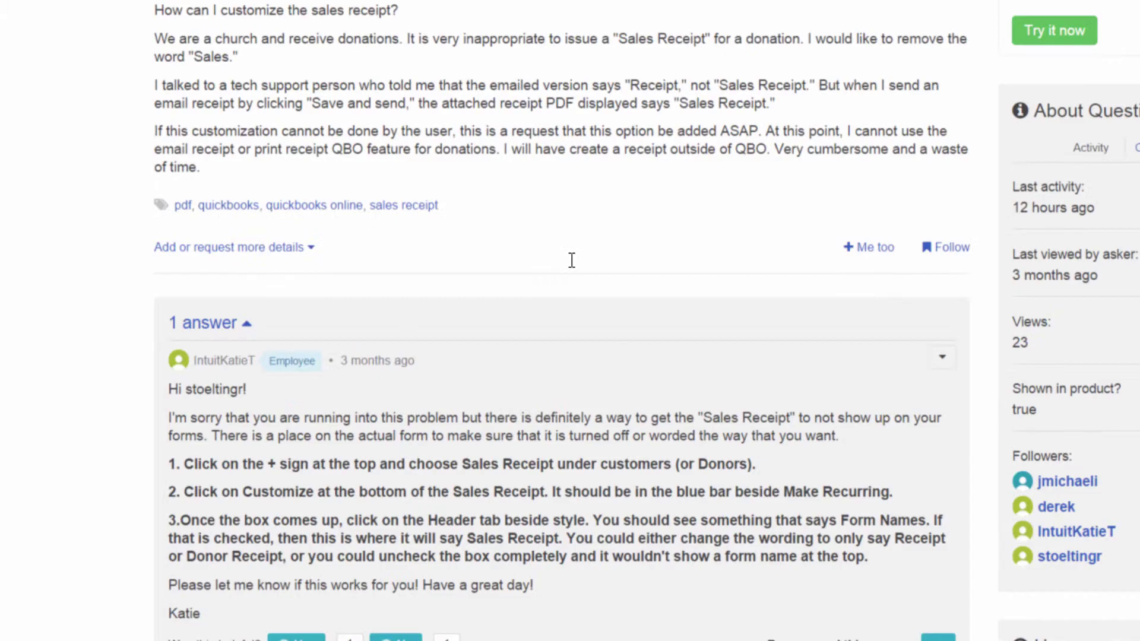
pyautogui.scroll(2, 571, 260)
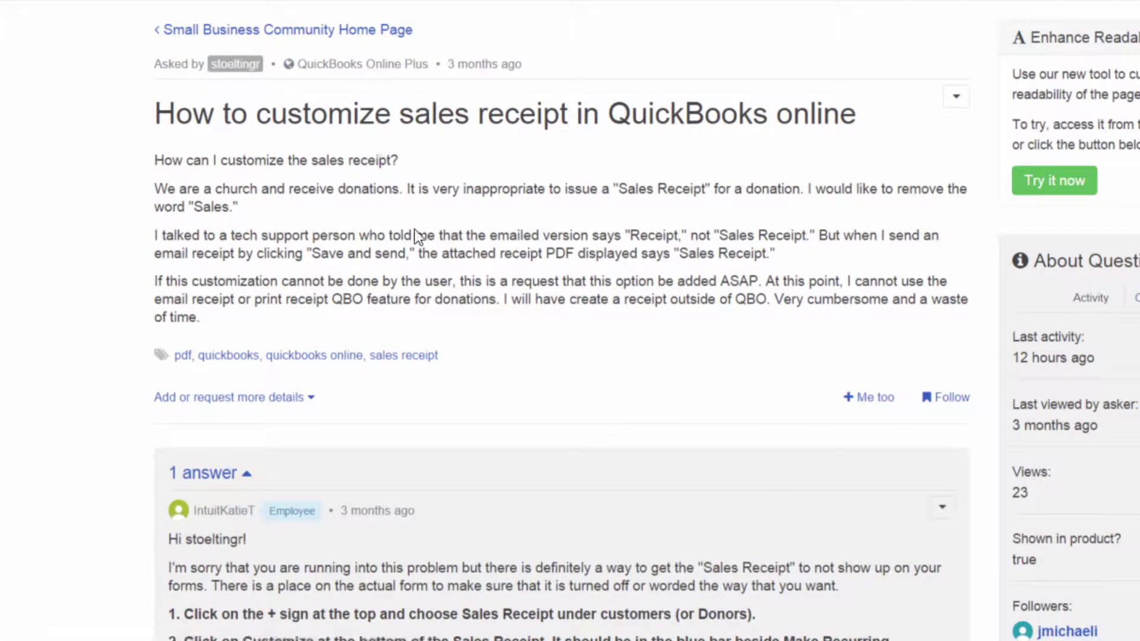
pyautogui.scroll(-7, 397, 220)
pyautogui.scroll(-1, 416, 229)
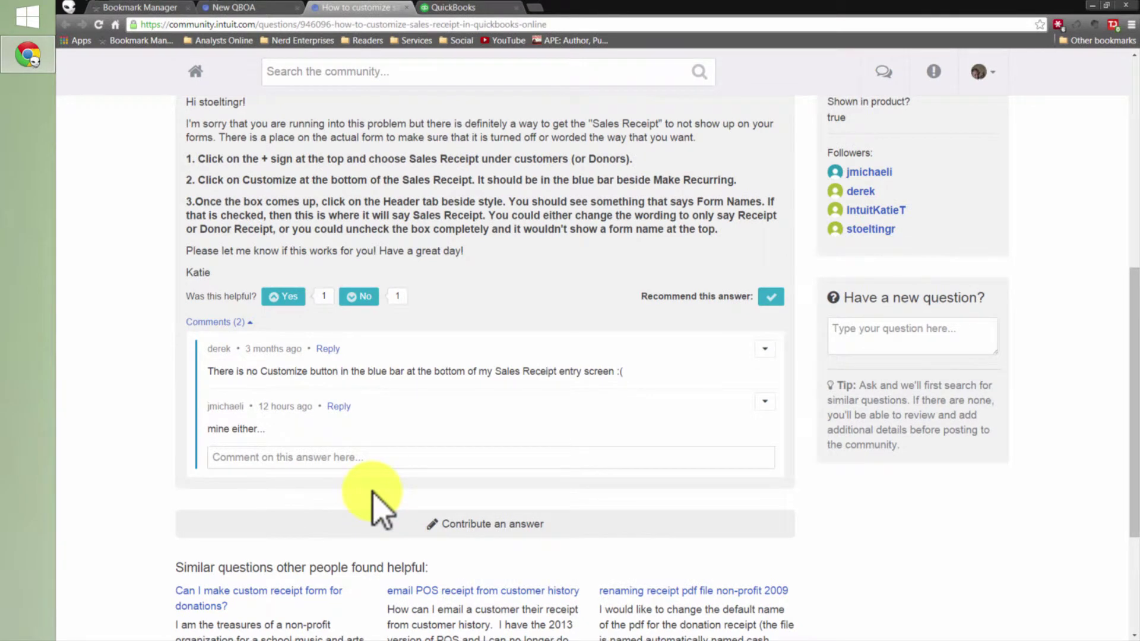
# In QuickBooks, reach Customize Sales Forms via Company Settings and list the Sales Receipt name choices
pyautogui.click(449, 7)
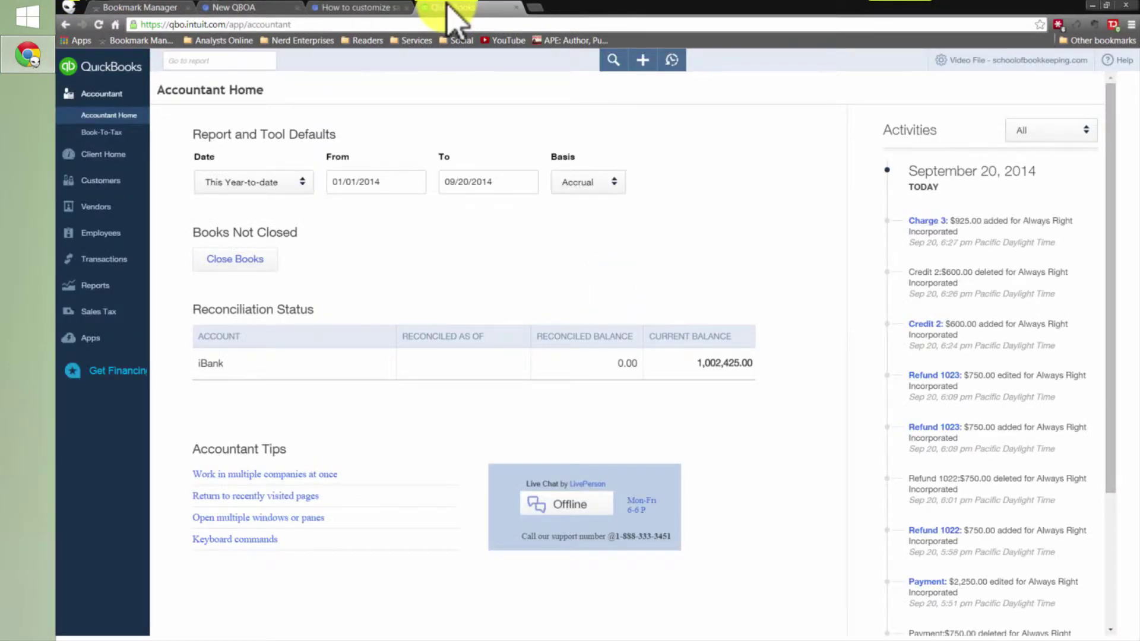
pyautogui.click(974, 60)
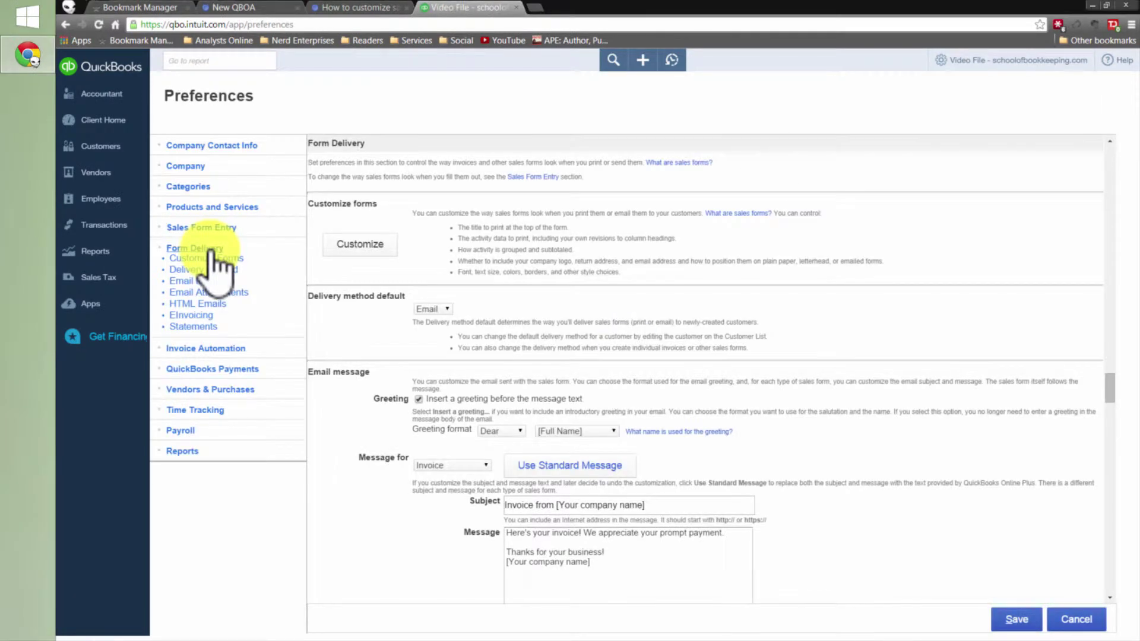
pyautogui.click(361, 246)
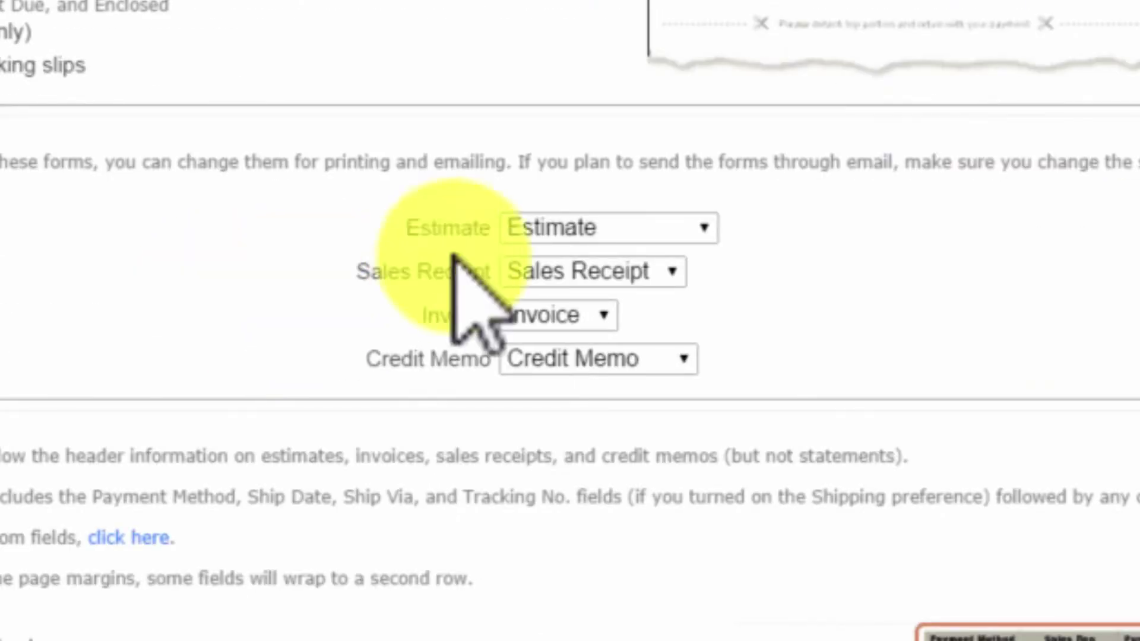
pyautogui.click(618, 460)
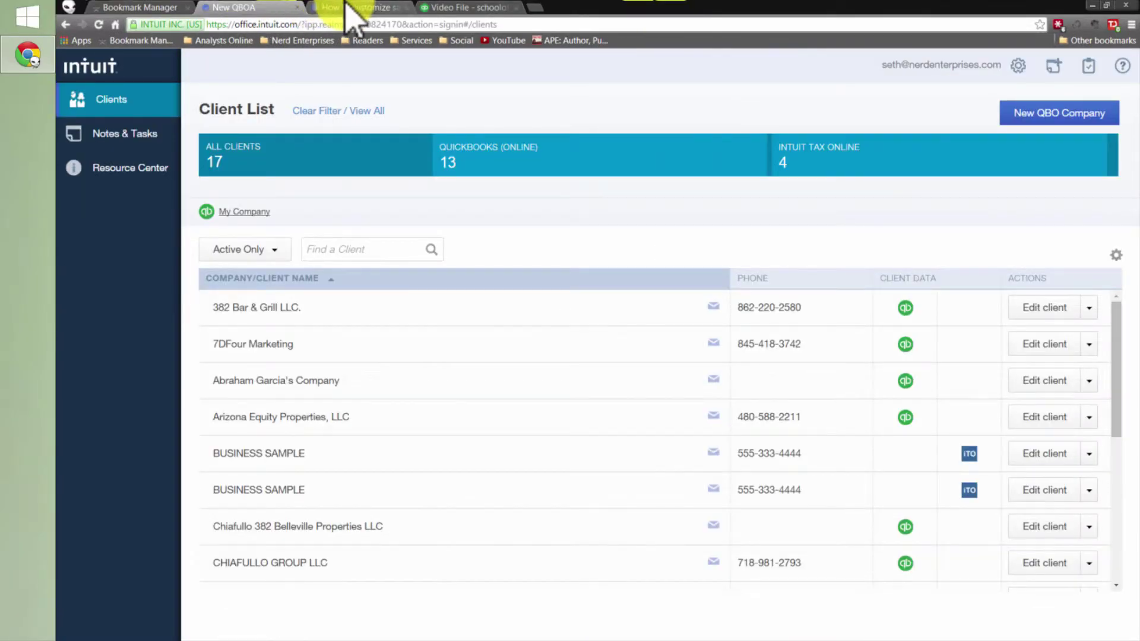
# Reread steps 1 and 2 of the community answer, then return to the QuickBooks customization page
pyautogui.click(356, 7)
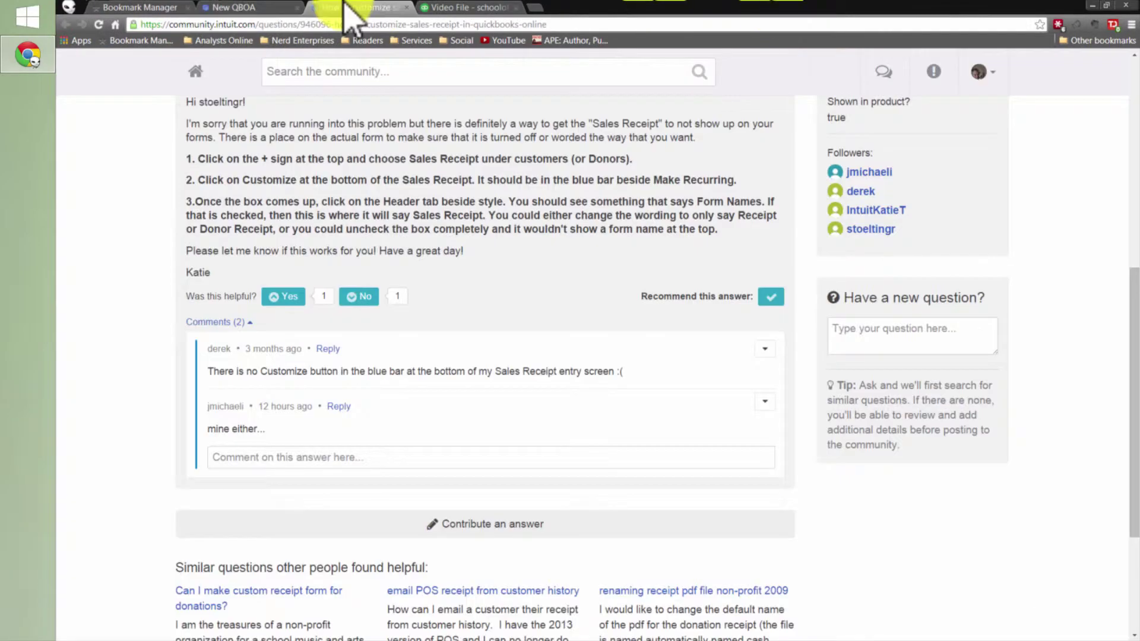
pyautogui.scroll(1, 361, 165)
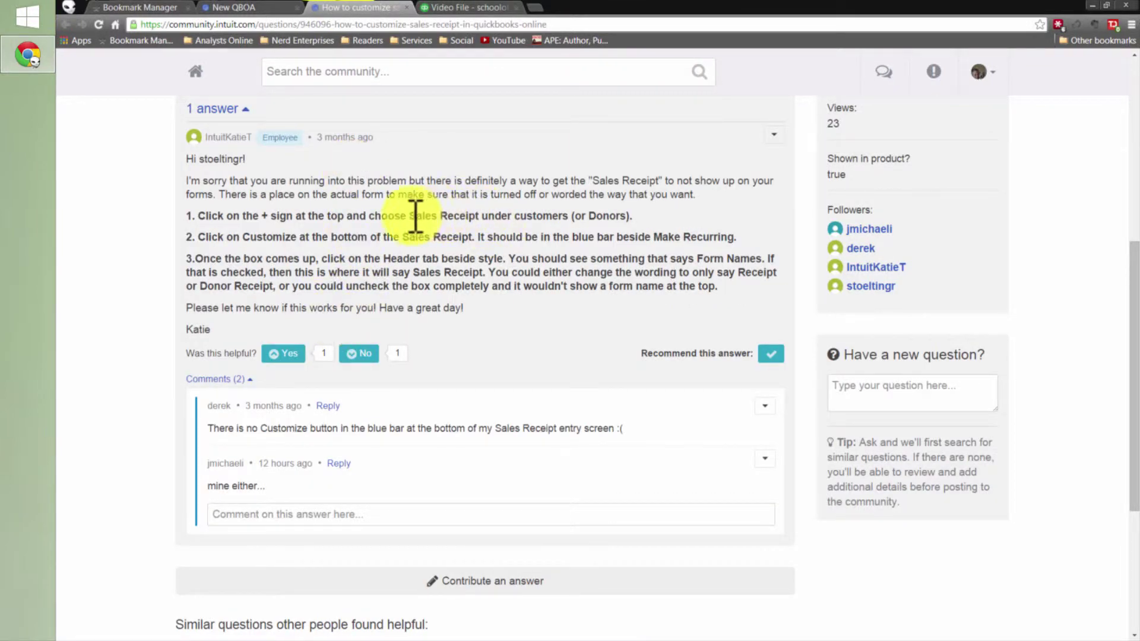
pyautogui.moveTo(409, 215); pyautogui.dragTo(627, 216)
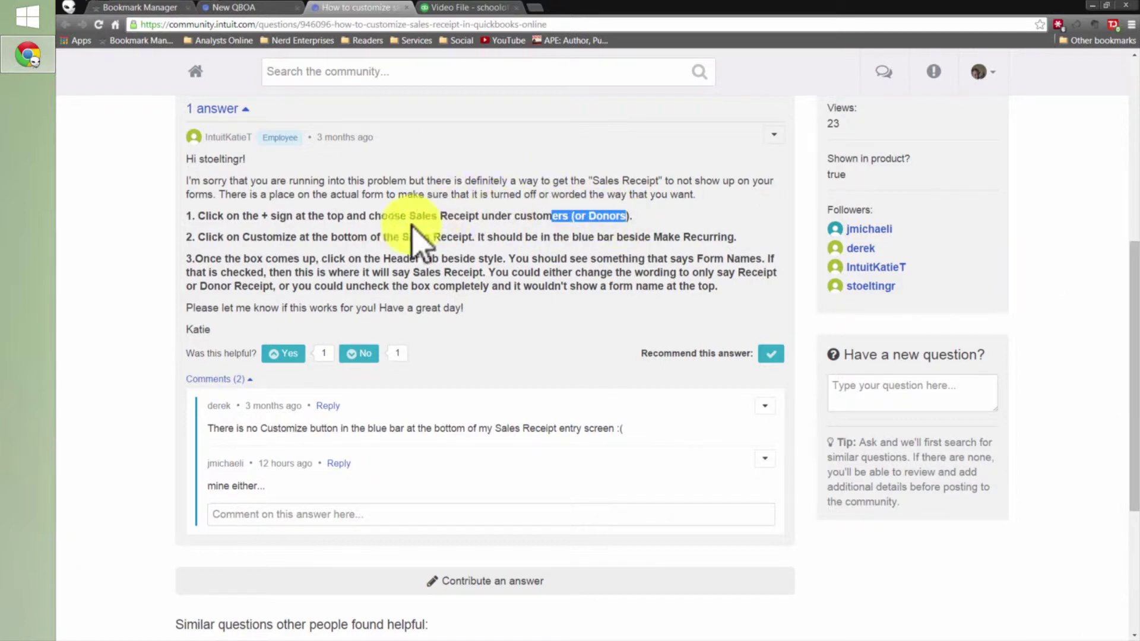
pyautogui.moveTo(351, 237); pyautogui.dragTo(424, 237)
pyautogui.click(1047, 221)
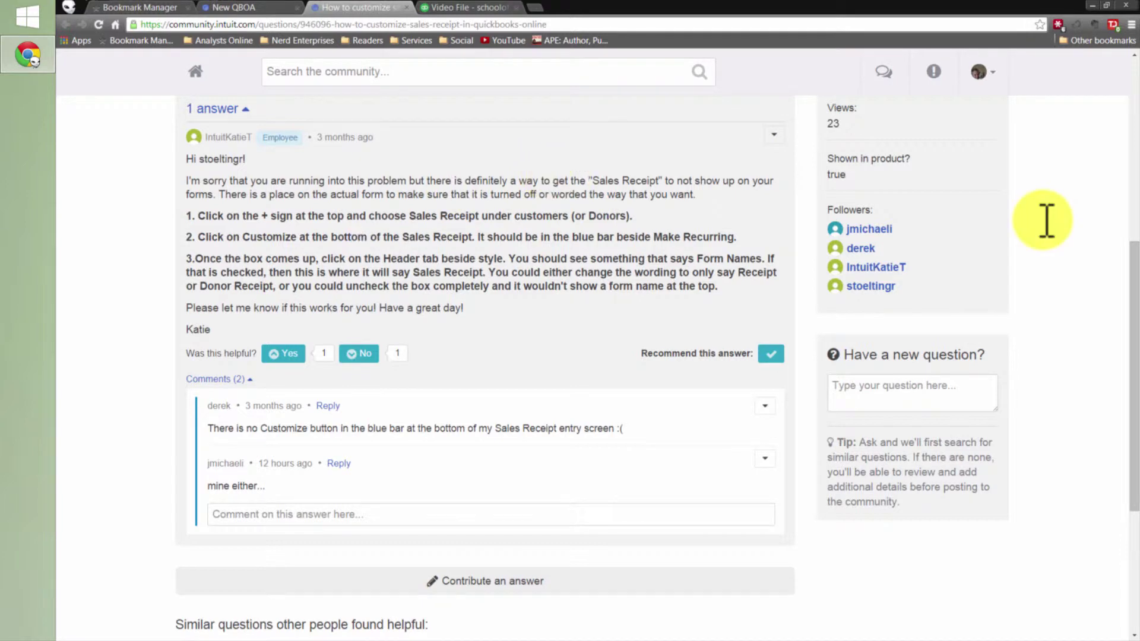
pyautogui.click(469, 7)
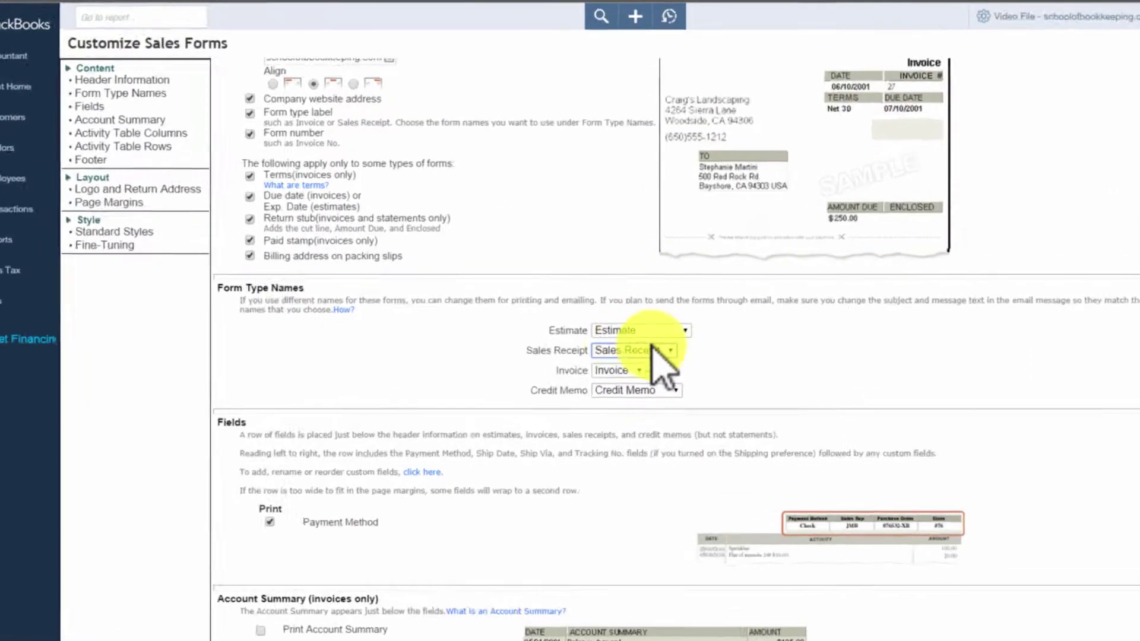
# Try Donation as the Sales Receipt name, then revert it to Sales Receipt
pyautogui.click(641, 346)
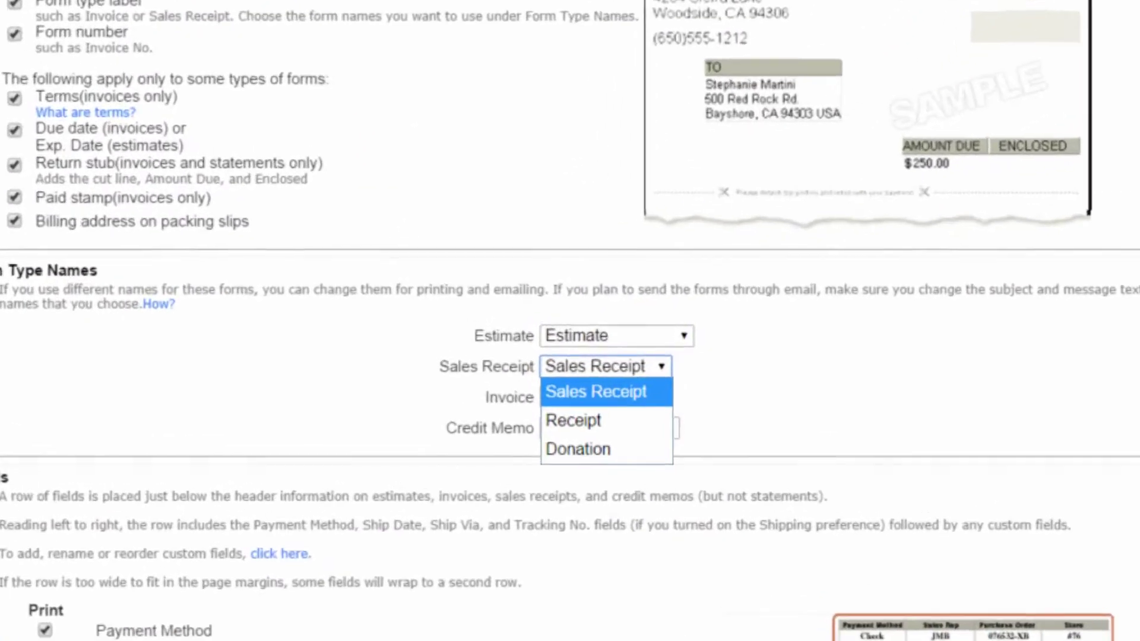
pyautogui.click(550, 482)
pyautogui.click(573, 383)
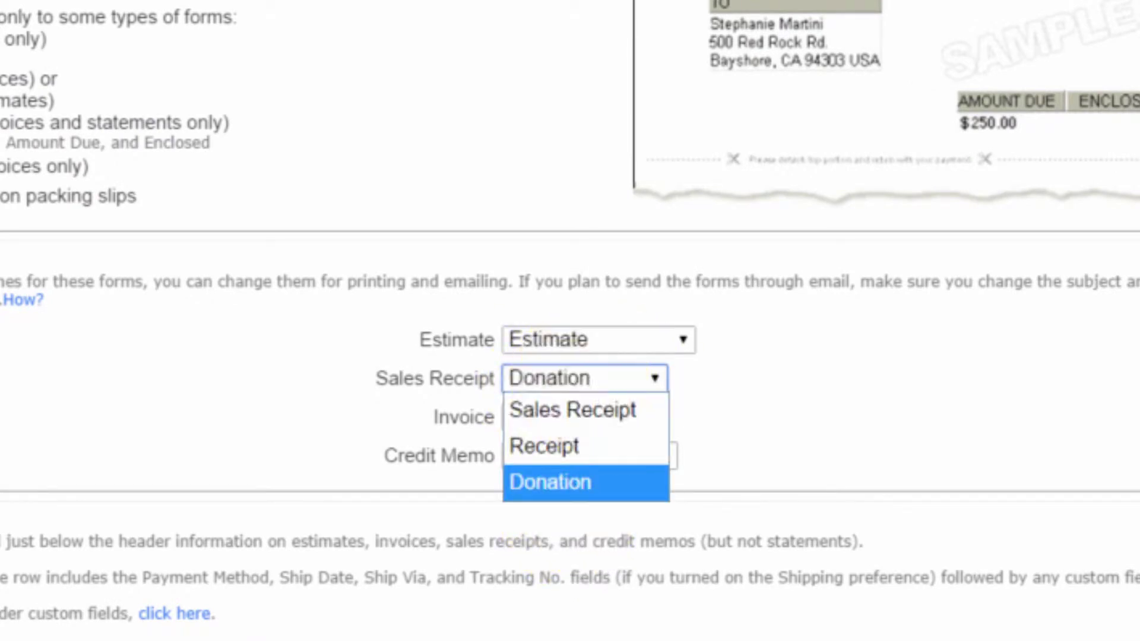
pyautogui.click(586, 408)
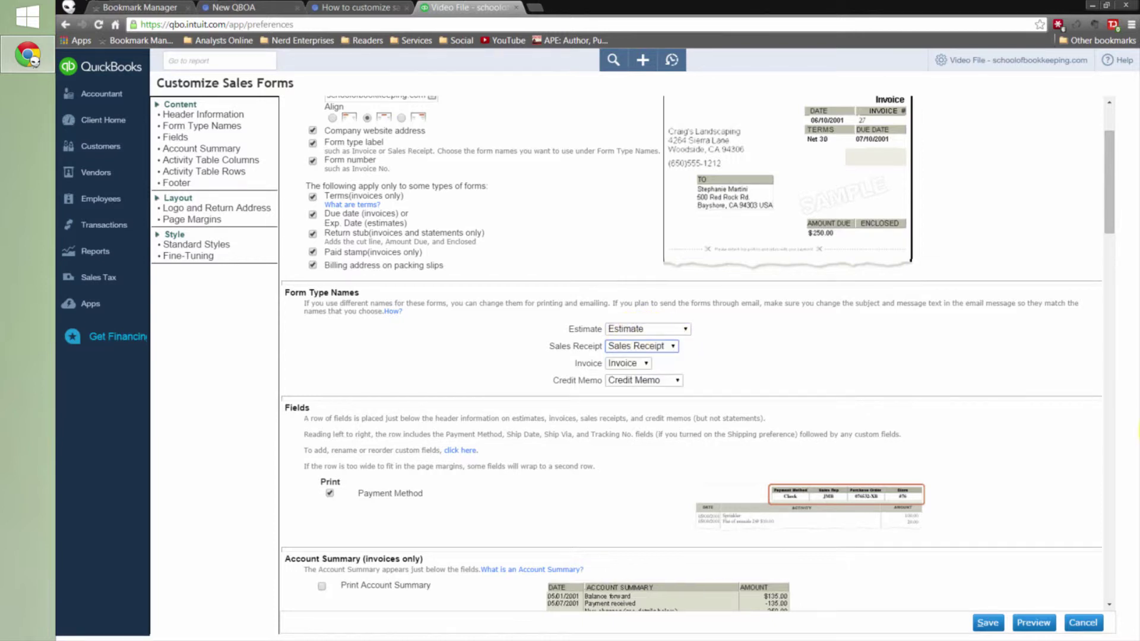
# Select Donation as the Sales Receipt form name and confirm it stays selected
pyautogui.click(659, 346)
pyautogui.click(641, 392)
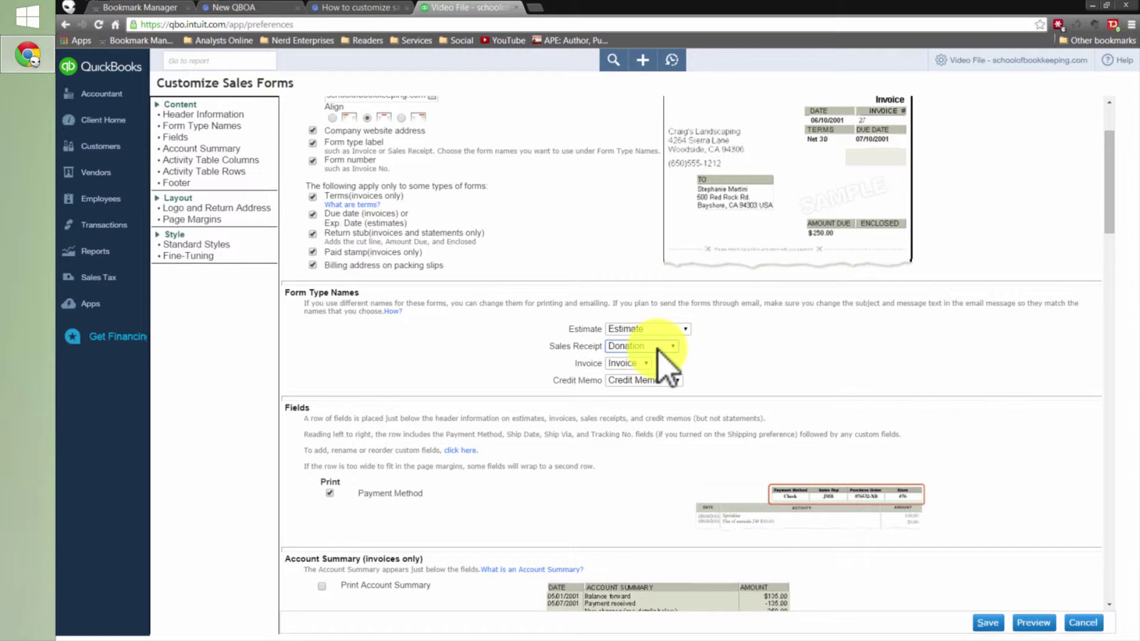
pyautogui.scroll(2, 547, 359)
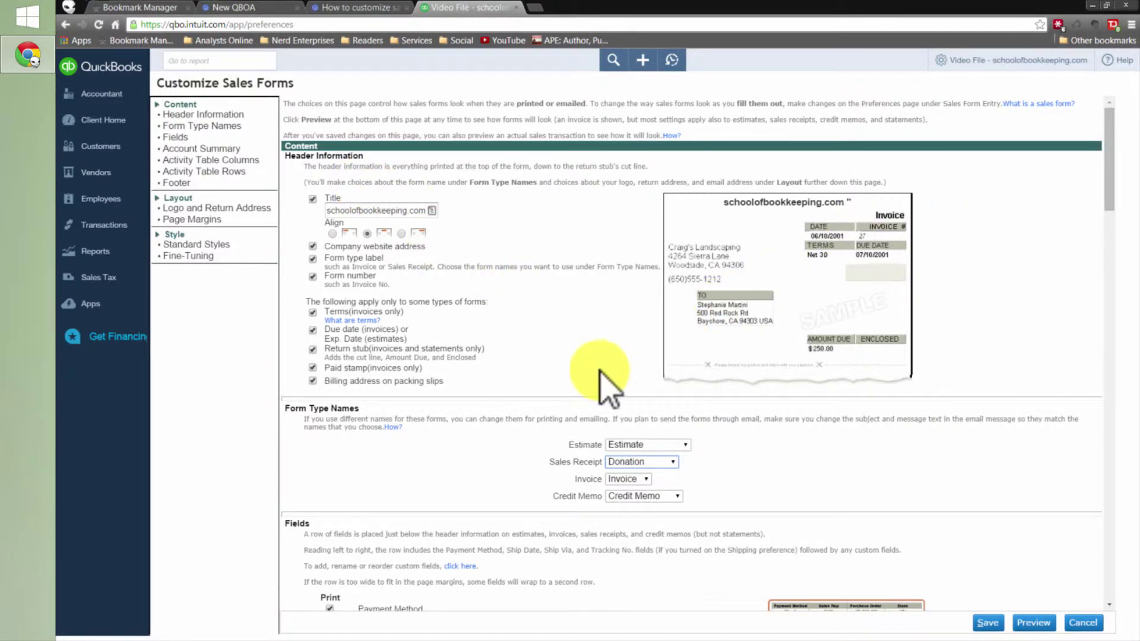
pyautogui.scroll(-3, 597, 368)
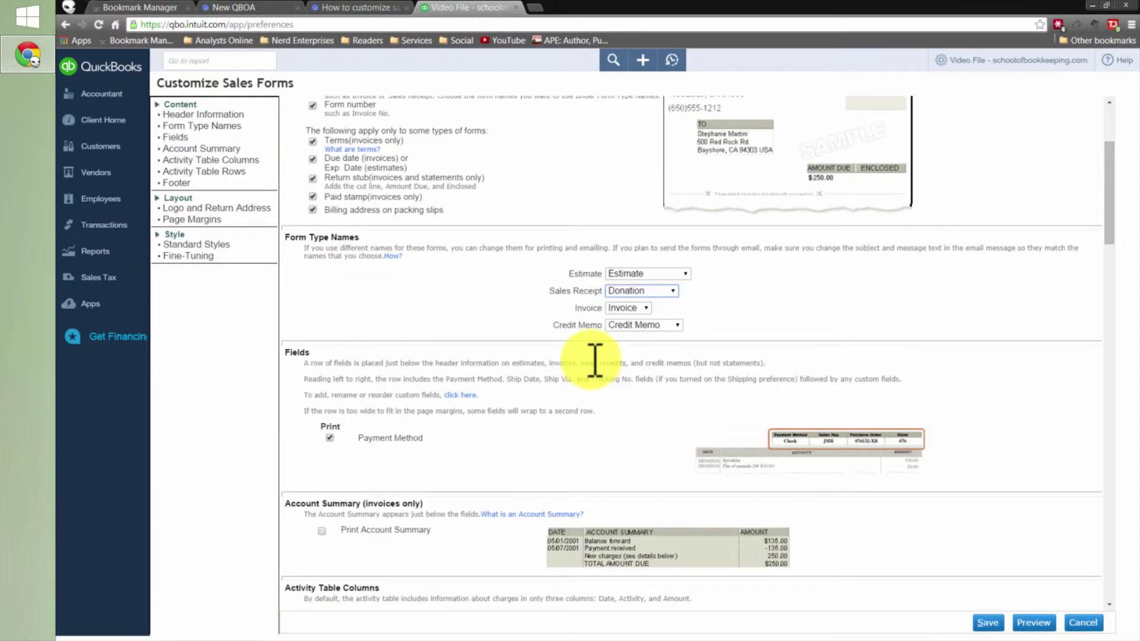
pyautogui.click(667, 290)
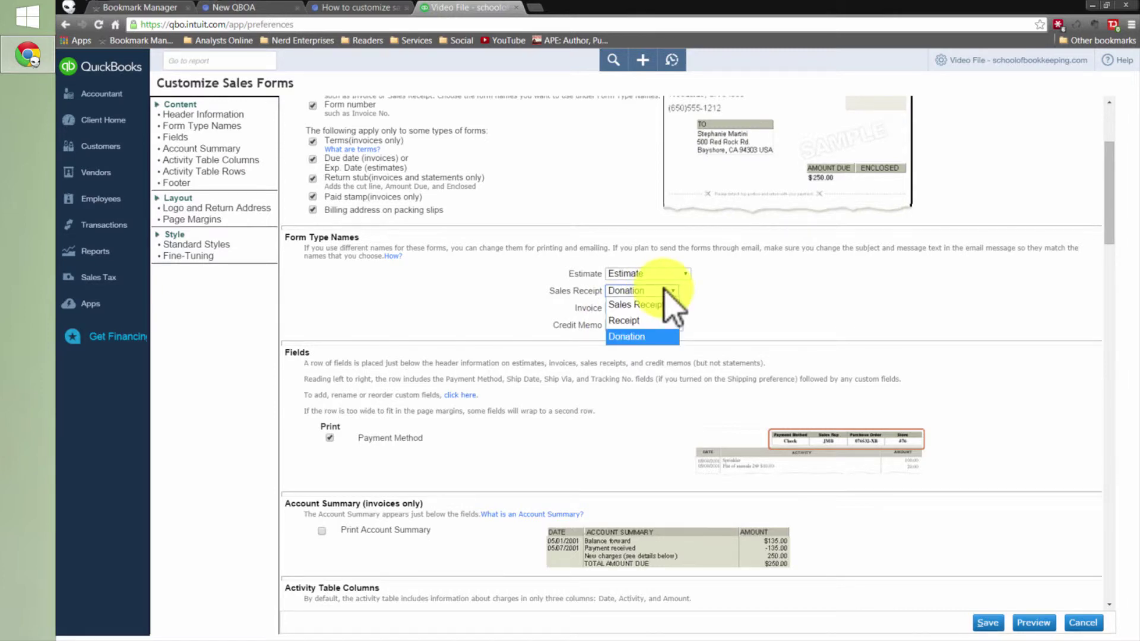
pyautogui.click(466, 326)
# Reopen Company Settings and move from Sales Form Entry to the Form Delivery preferences
pyautogui.scroll(3, 465, 335)
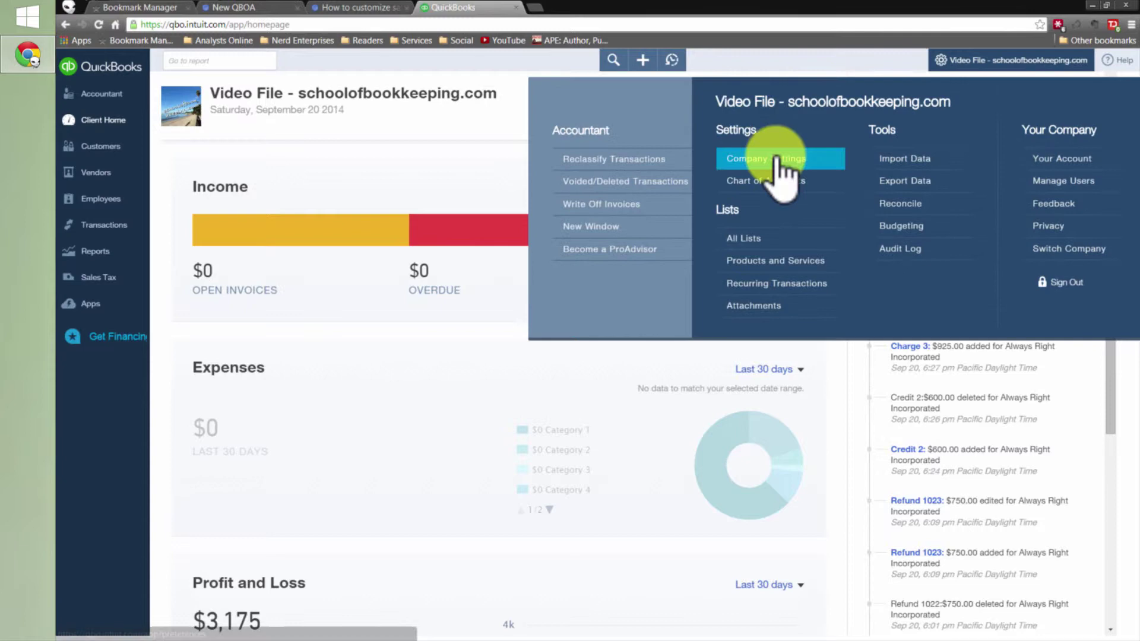
pyautogui.click(772, 155)
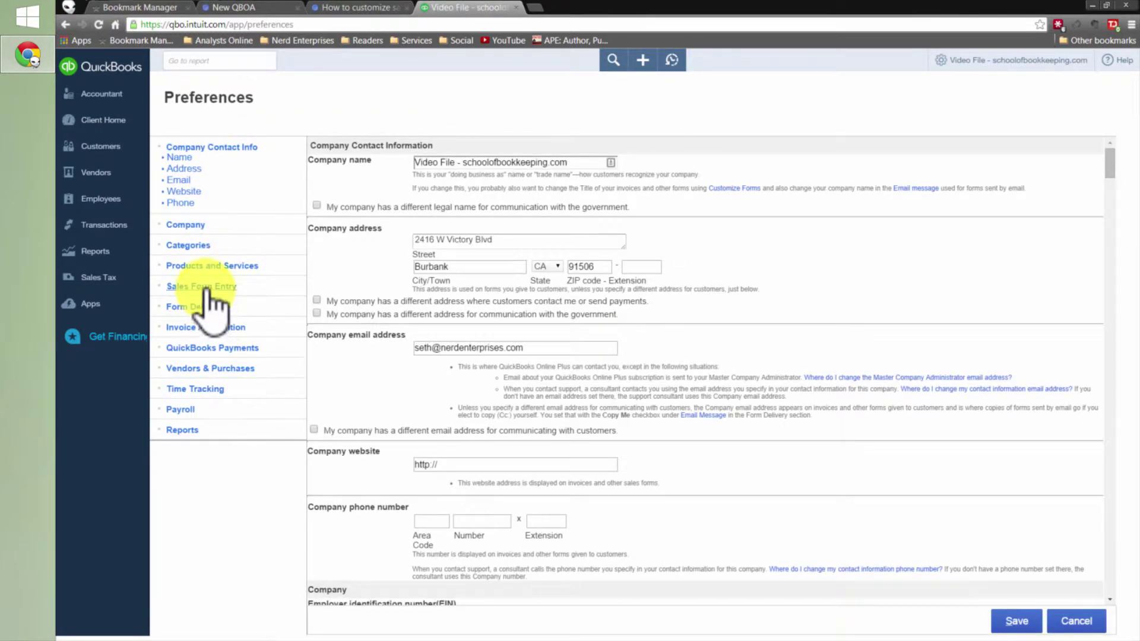
pyautogui.click(208, 288)
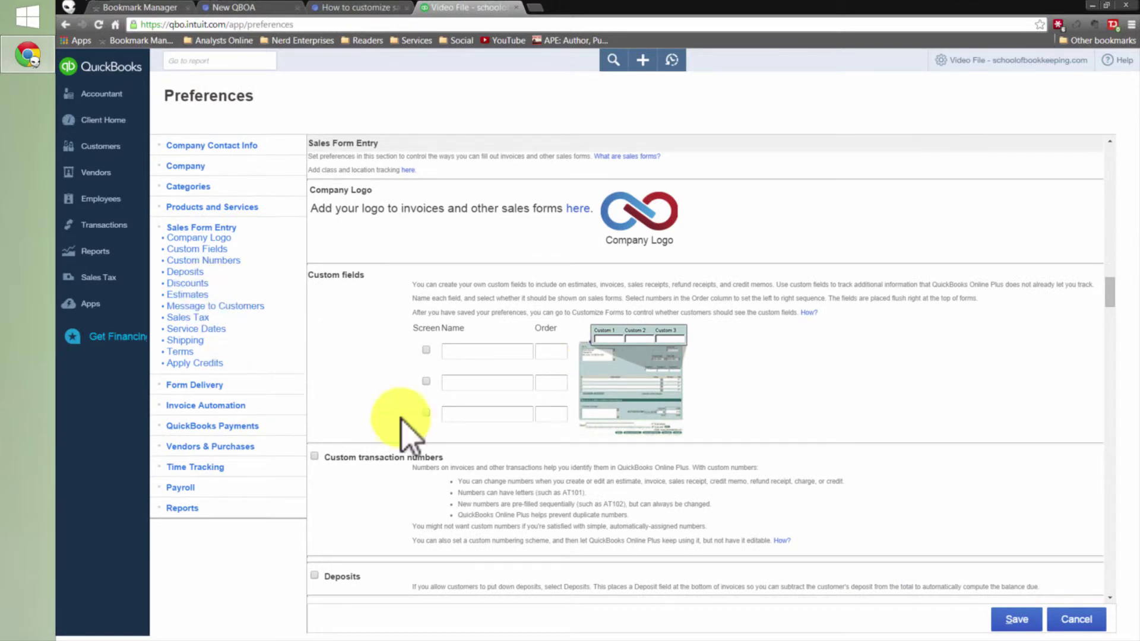
pyautogui.scroll(-3, 452, 419)
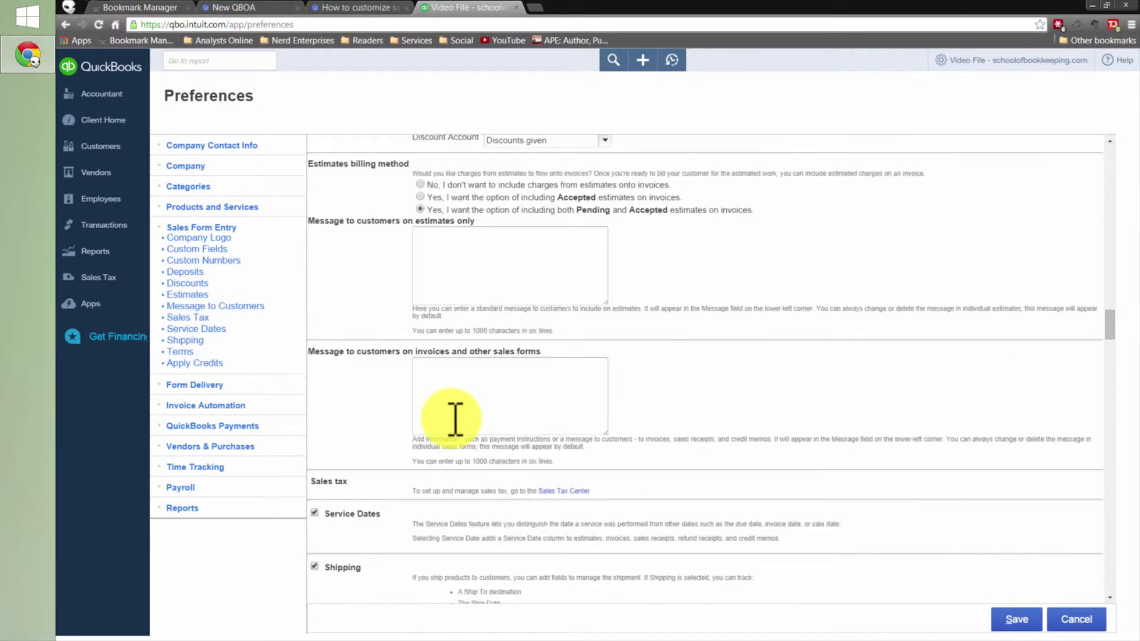
pyautogui.click(210, 386)
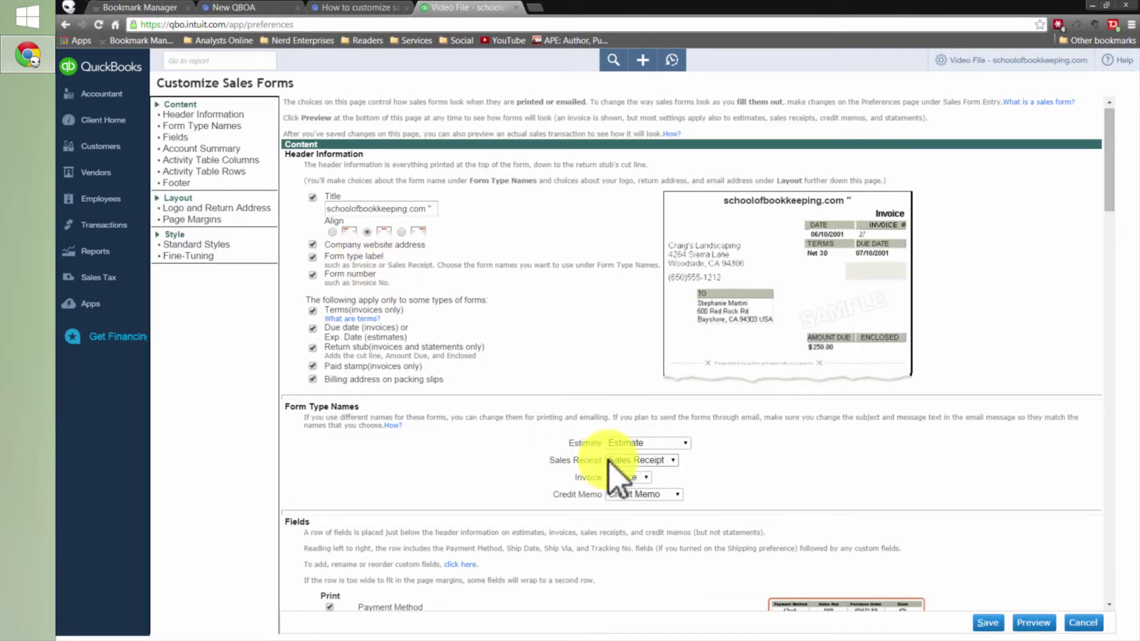
pyautogui.click(670, 460)
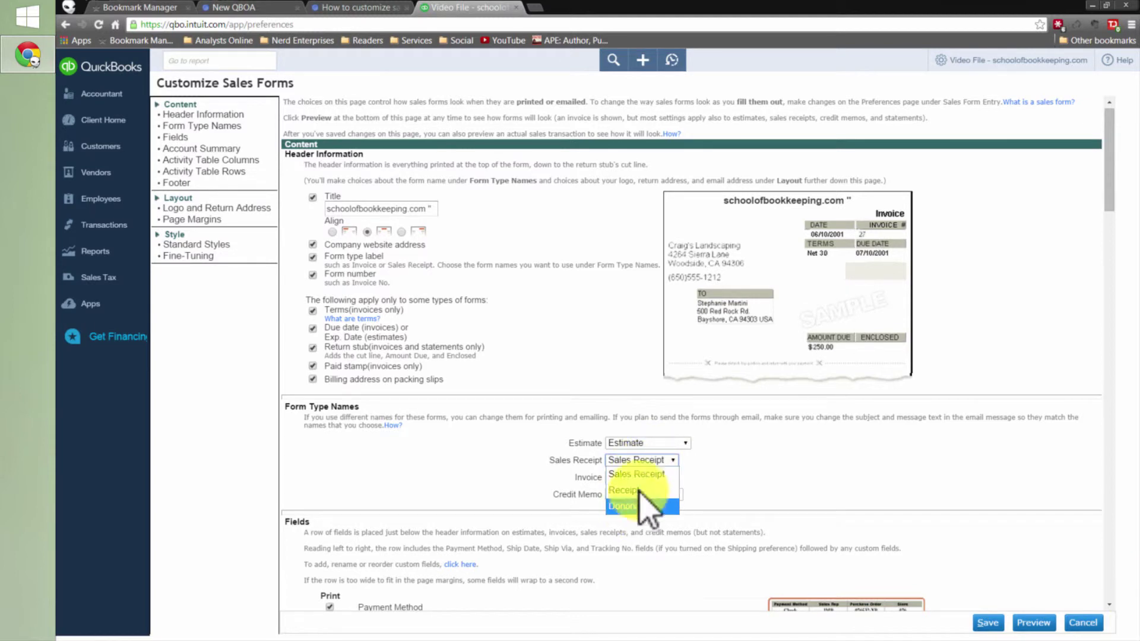
pyautogui.click(641, 506)
pyautogui.click(670, 460)
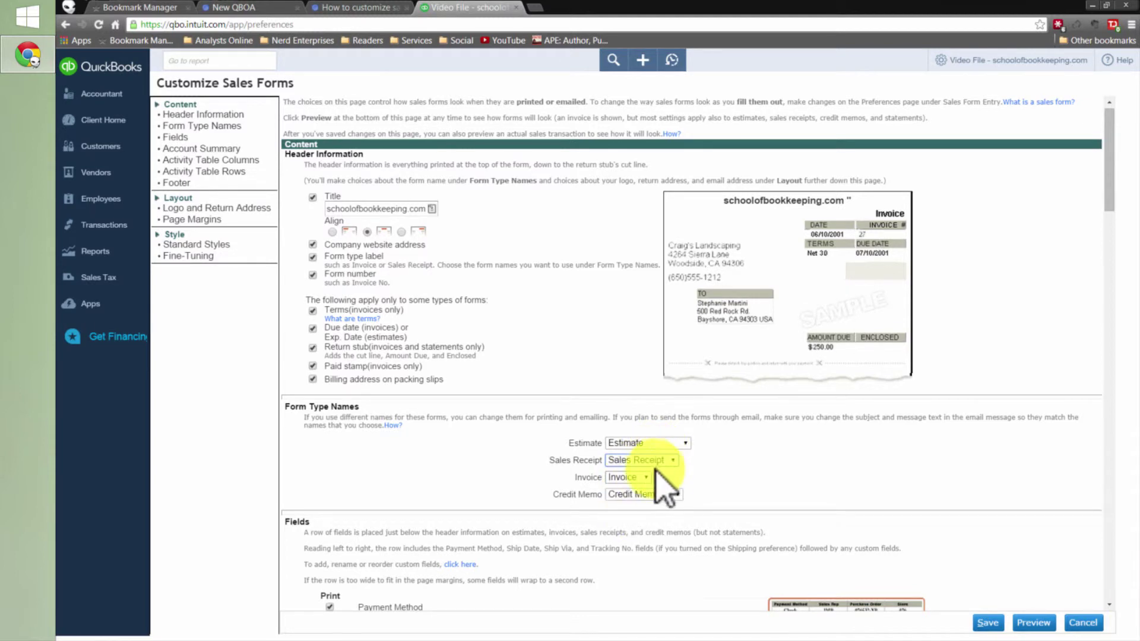
pyautogui.click(647, 473)
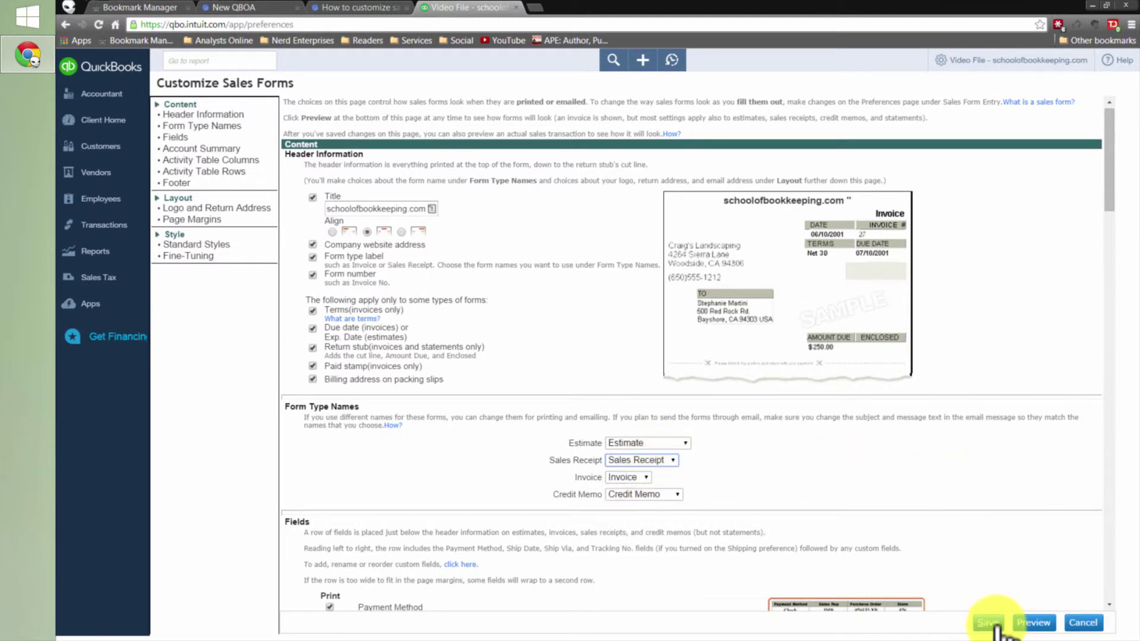
# Cancel the customization without saving, then briefly open and close a blank browser tab
pyautogui.click(1084, 623)
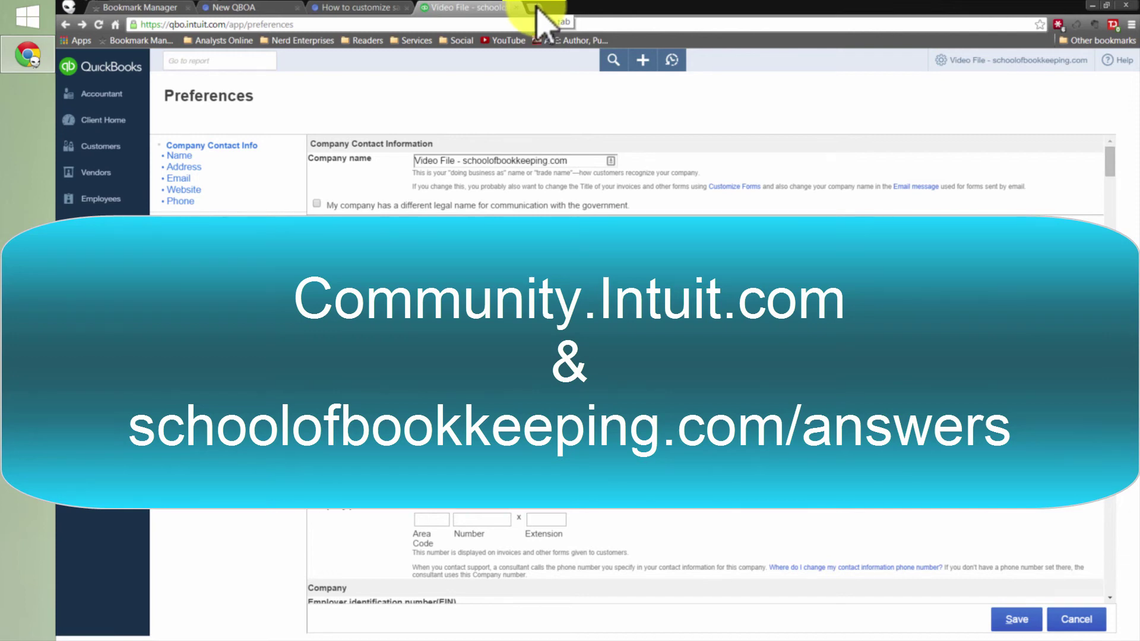
pyautogui.click(537, 9)
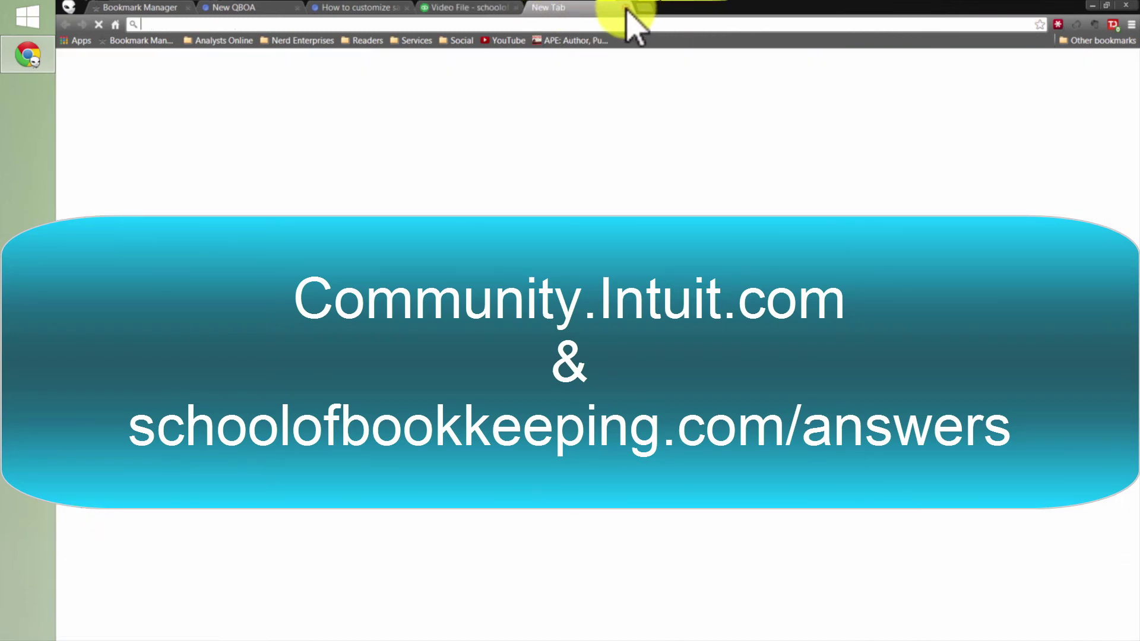
pyautogui.click(625, 7)
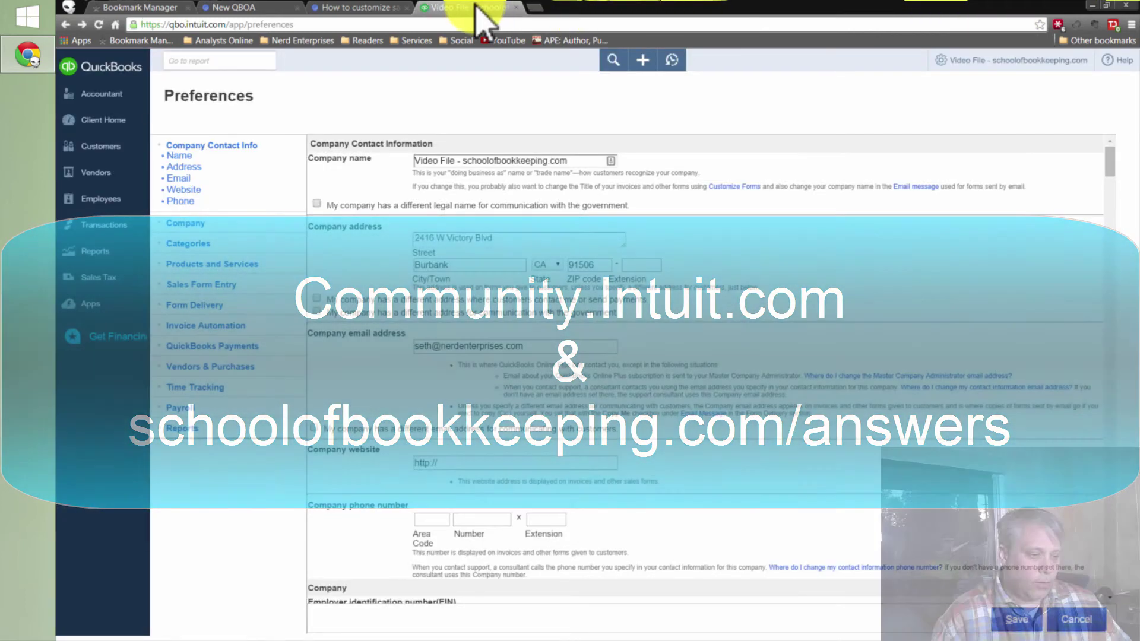